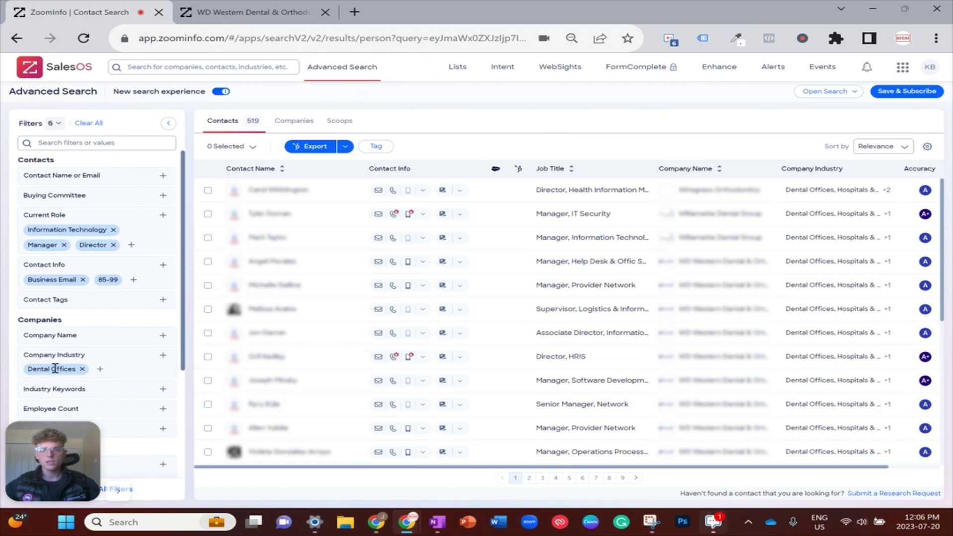
- Scroll the filter panel to review the role, contact info, industry and location filters behind the 519 results
{"action": "scroll", "coordinate": [124, 312], "scroll_direction": "down", "scroll_amount": 3}
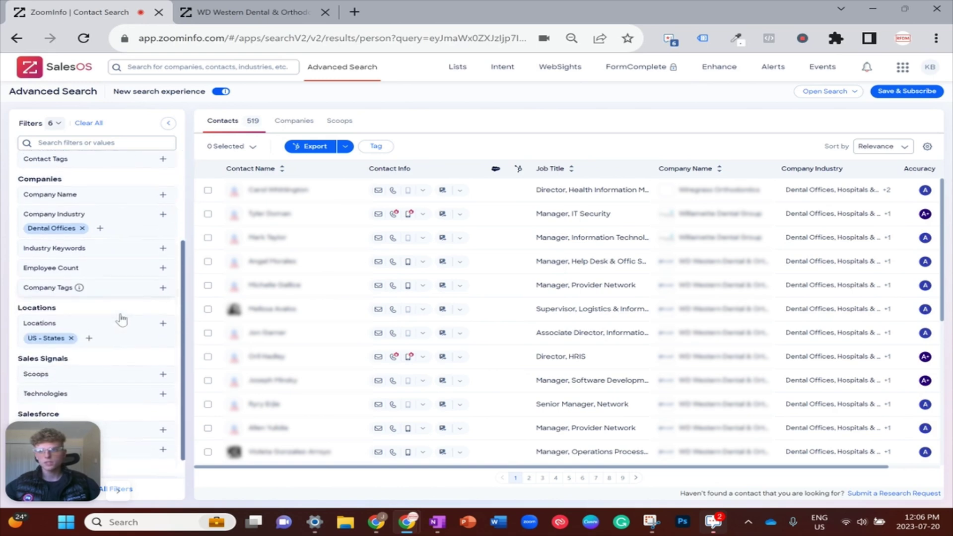
{"action": "scroll", "coordinate": [111, 330], "scroll_direction": "up", "scroll_amount": 3}
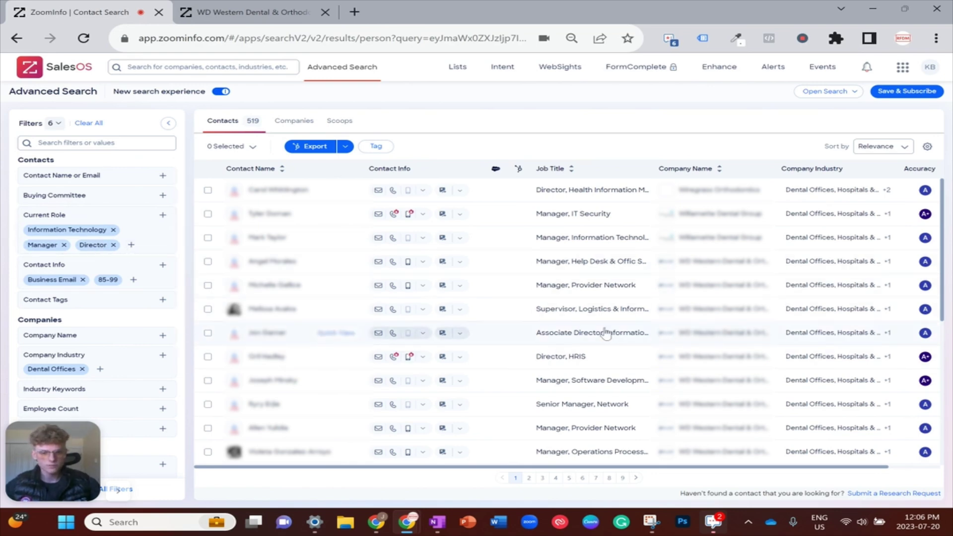
{"action": "scroll", "coordinate": [640, 337], "scroll_direction": "down", "scroll_amount": 2}
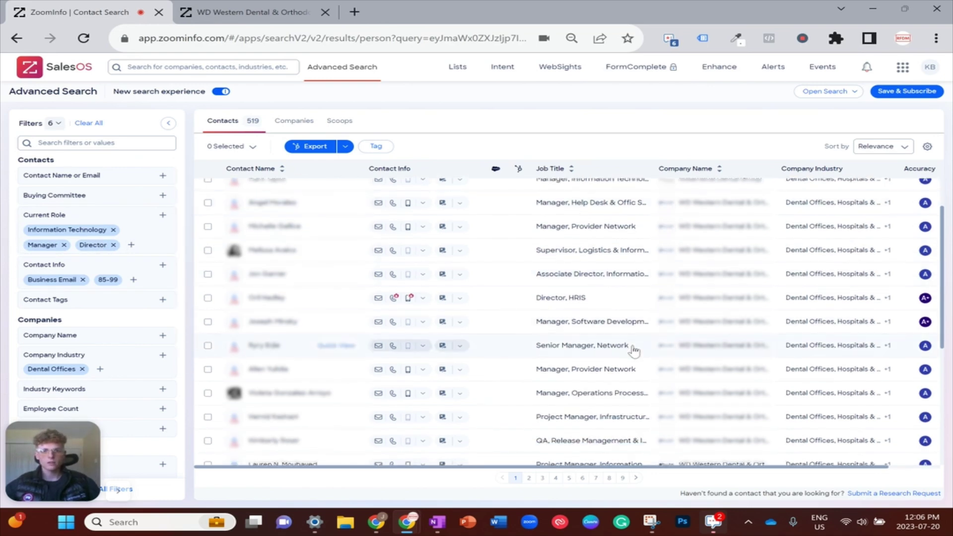
{"action": "scroll", "coordinate": [496, 318], "scroll_direction": "up", "scroll_amount": 2}
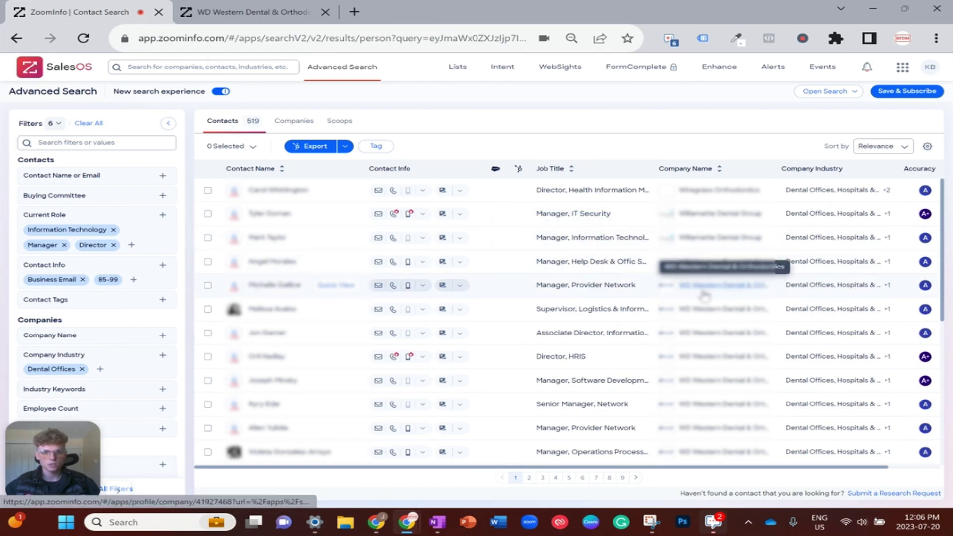
{"action": "scroll", "coordinate": [730, 317], "scroll_direction": "down", "scroll_amount": 1}
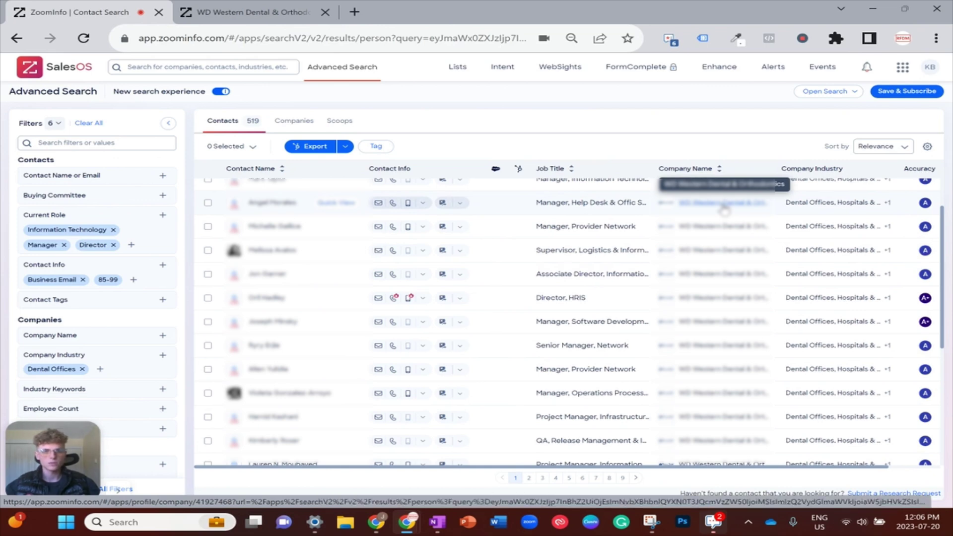
{"action": "scroll", "coordinate": [606, 273], "scroll_direction": "down", "scroll_amount": 2}
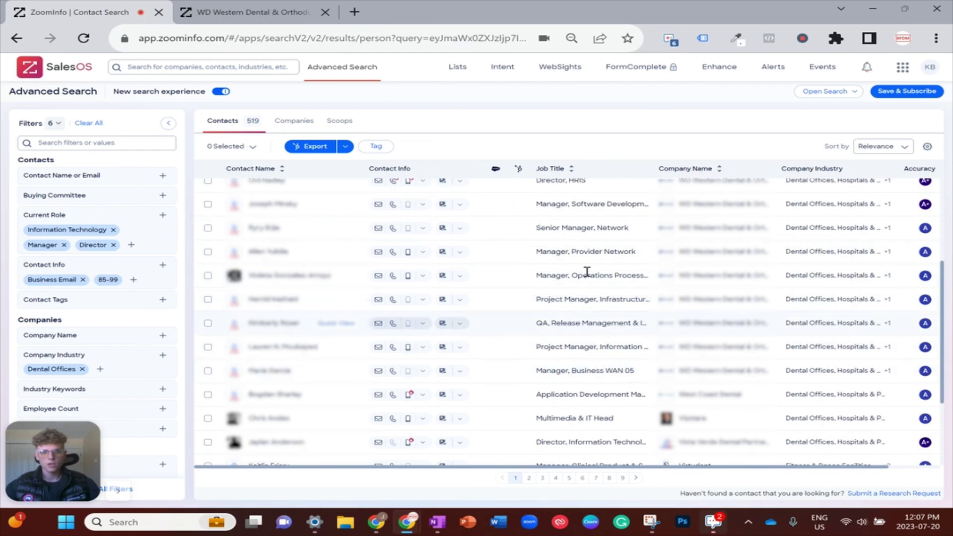
{"action": "scroll", "coordinate": [591, 293], "scroll_direction": "up", "scroll_amount": 2}
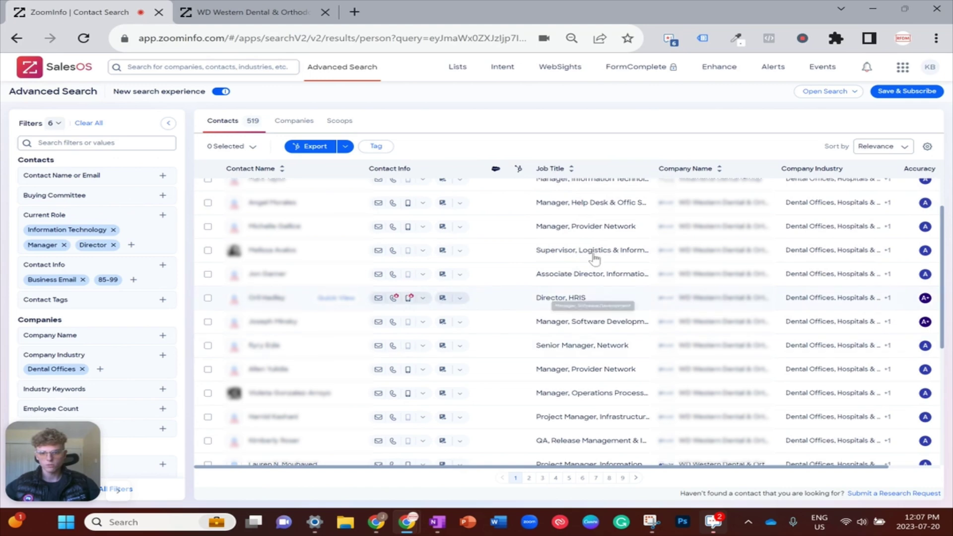
{"action": "scroll", "coordinate": [594, 261], "scroll_direction": "down", "scroll_amount": 1}
{"action": "scroll", "coordinate": [596, 272], "scroll_direction": "down", "scroll_amount": 2}
{"action": "scroll", "coordinate": [602, 281], "scroll_direction": "up", "scroll_amount": 2}
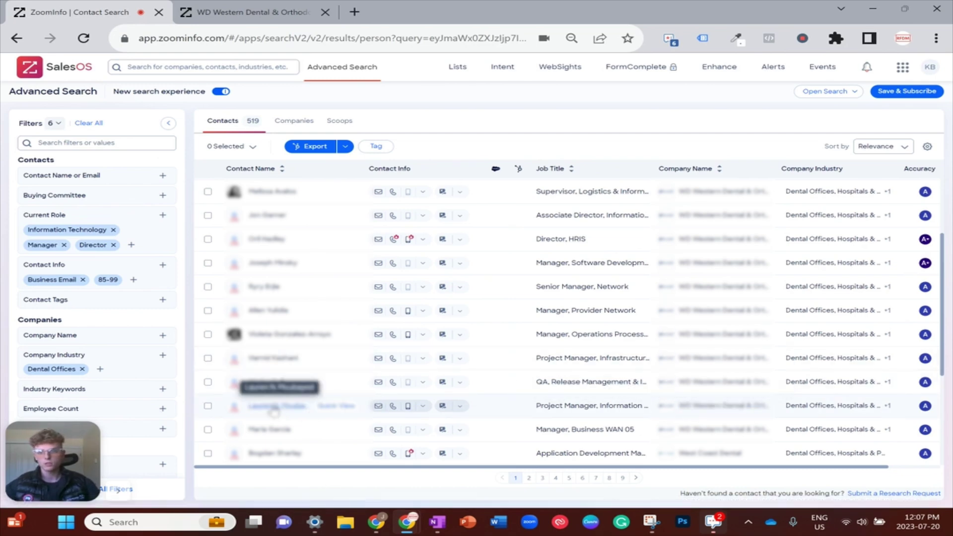
{"action": "left_click", "coordinate": [277, 406]}
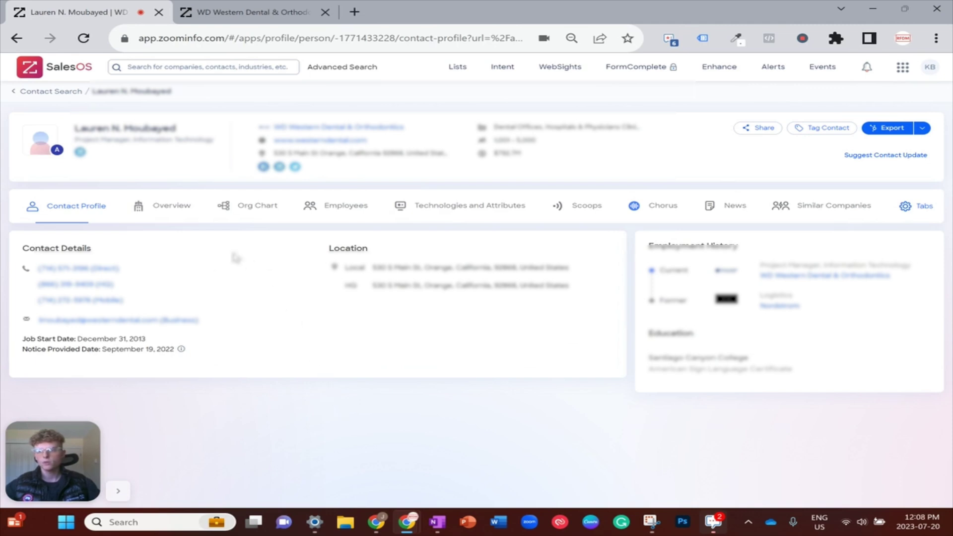
- Show the Information Technology org chart around the WD Western Dental project manager, down to the CIO and IT vice president
{"action": "left_click", "coordinate": [250, 209]}
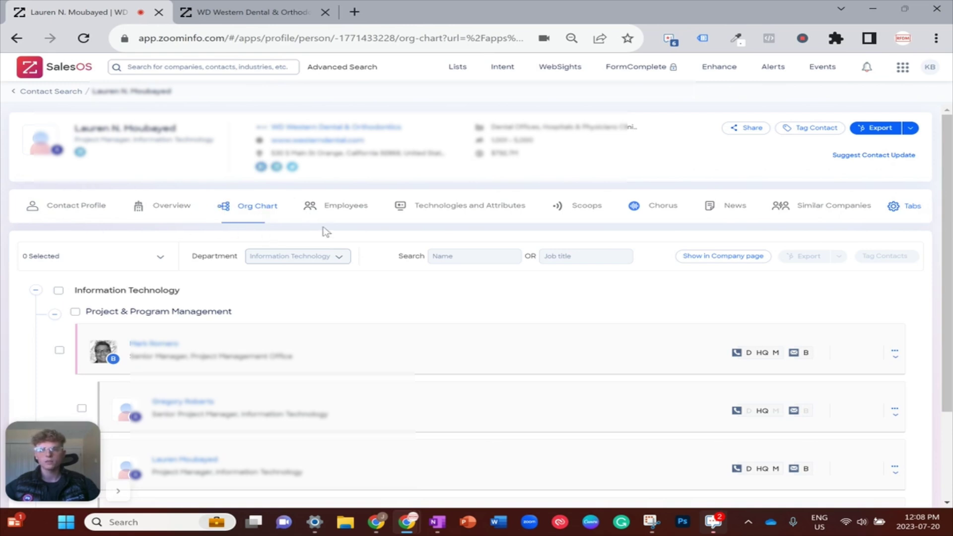
{"action": "scroll", "coordinate": [447, 330], "scroll_direction": "down", "scroll_amount": 2}
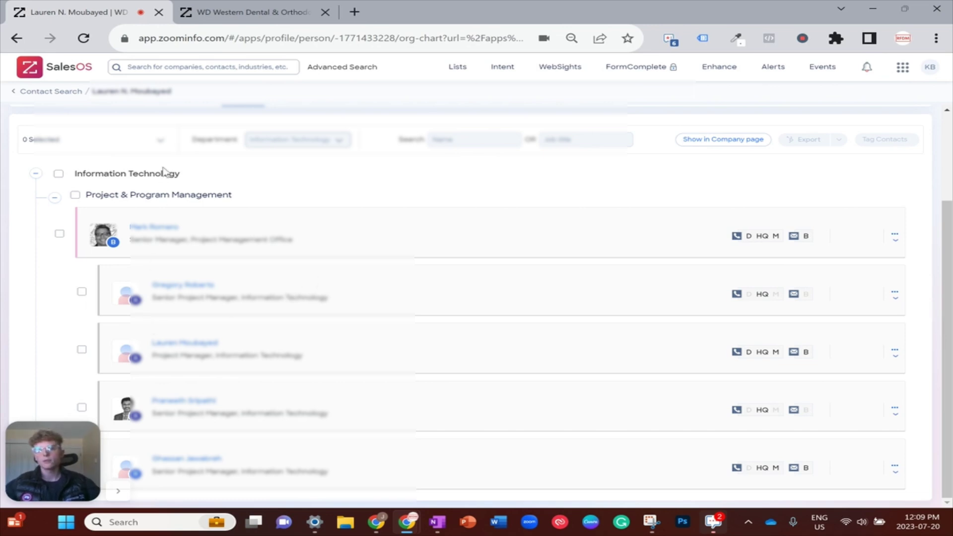
{"action": "left_click", "coordinate": [228, 8]}
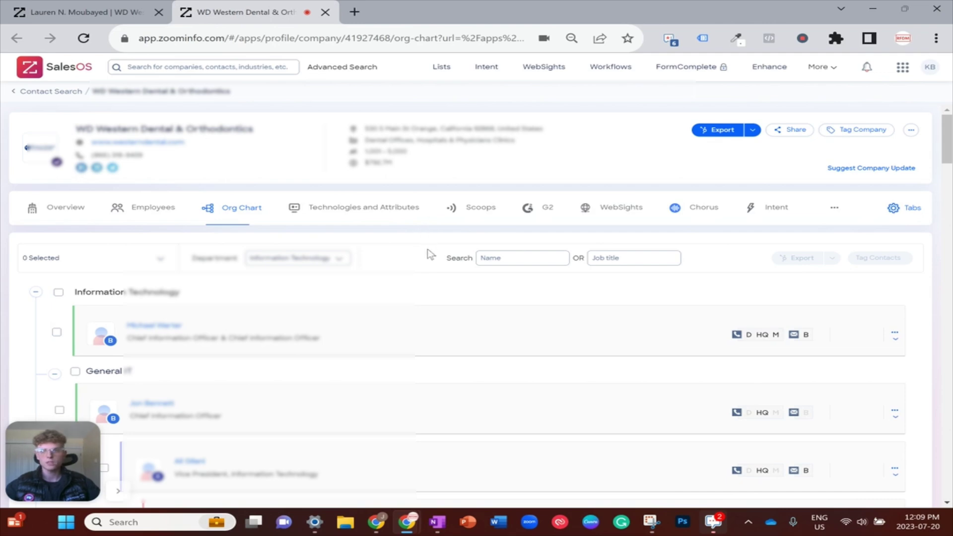
- Scroll the General IT chart to reveal the two IT directors and EDI senior developer under the IT vice president
{"action": "scroll", "coordinate": [367, 277], "scroll_direction": "down", "scroll_amount": 2}
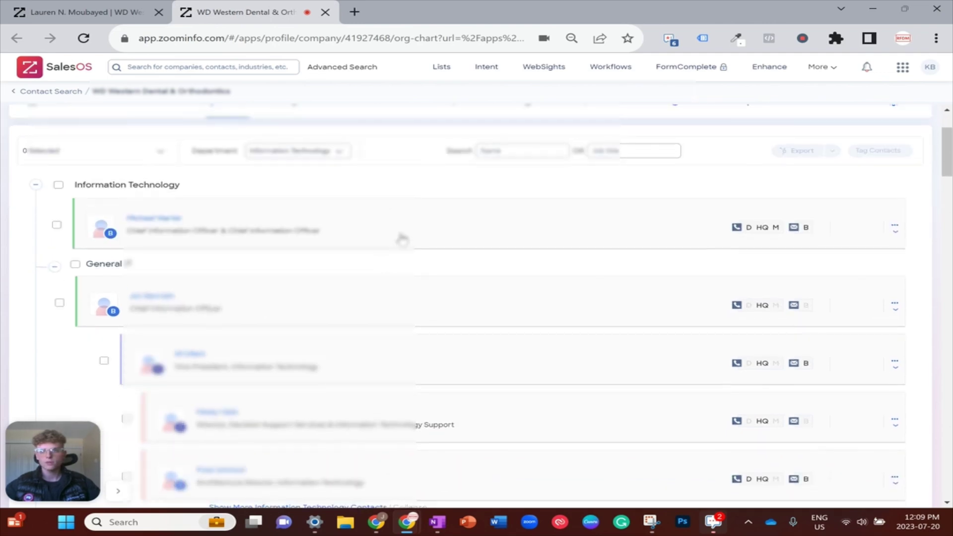
{"action": "scroll", "coordinate": [397, 242], "scroll_direction": "up", "scroll_amount": 2}
{"action": "scroll", "coordinate": [382, 238], "scroll_direction": "down", "scroll_amount": 3}
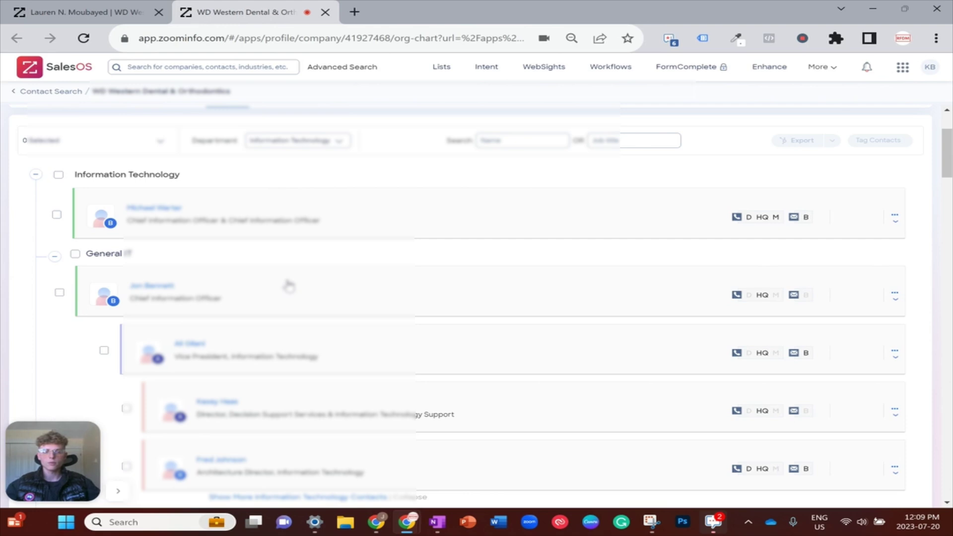
{"action": "scroll", "coordinate": [224, 220], "scroll_direction": "down", "scroll_amount": 1}
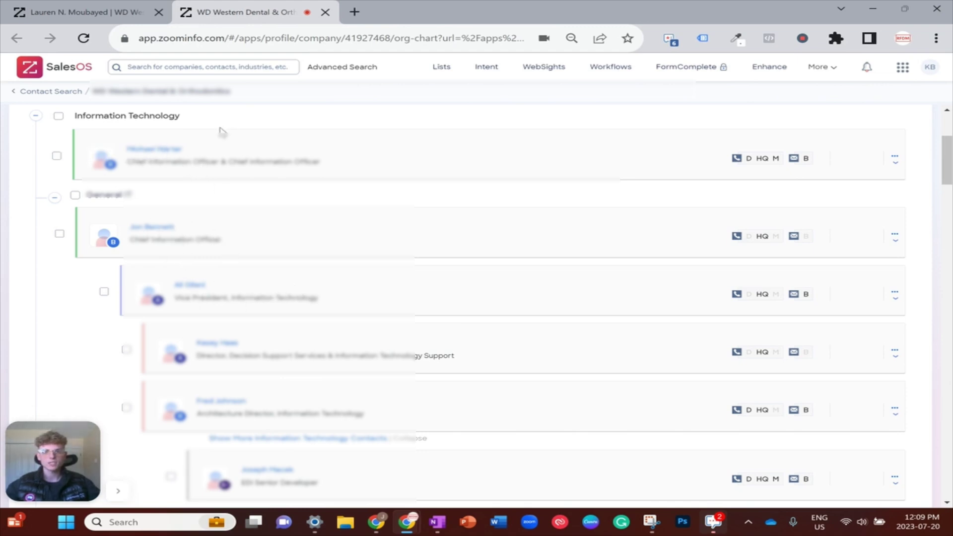
{"action": "scroll", "coordinate": [278, 243], "scroll_direction": "down", "scroll_amount": 1}
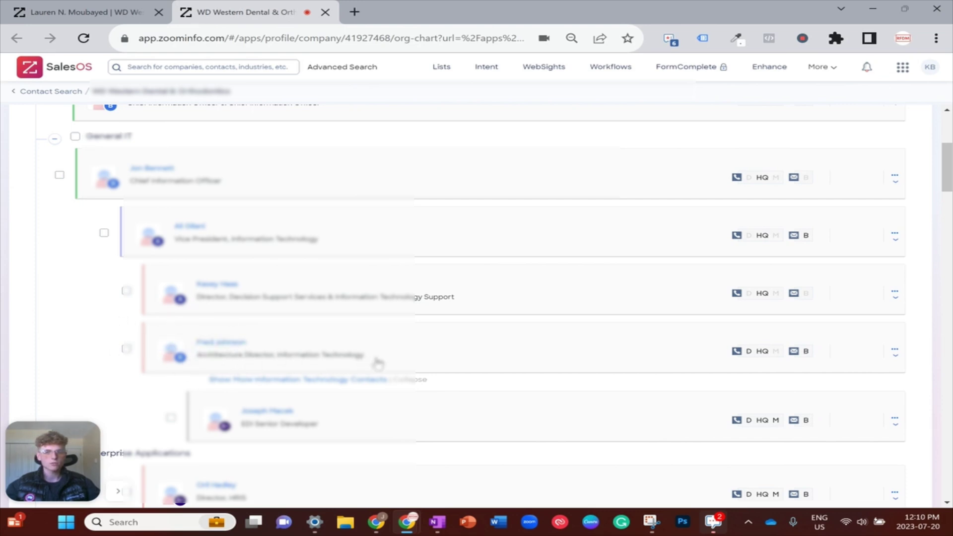
{"action": "scroll", "coordinate": [355, 317], "scroll_direction": "down", "scroll_amount": 2}
{"action": "scroll", "coordinate": [377, 243], "scroll_direction": "down", "scroll_amount": 2}
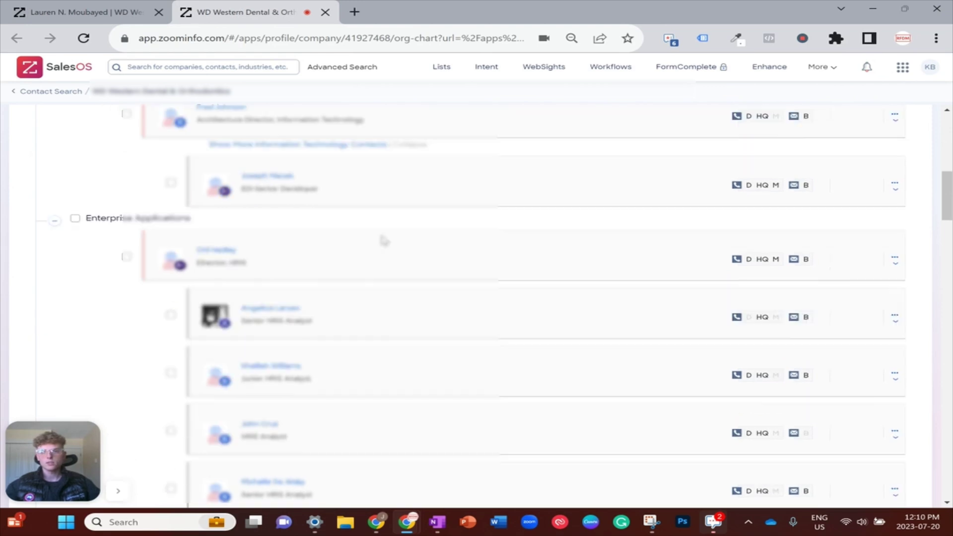
{"action": "scroll", "coordinate": [383, 244], "scroll_direction": "down", "scroll_amount": 2}
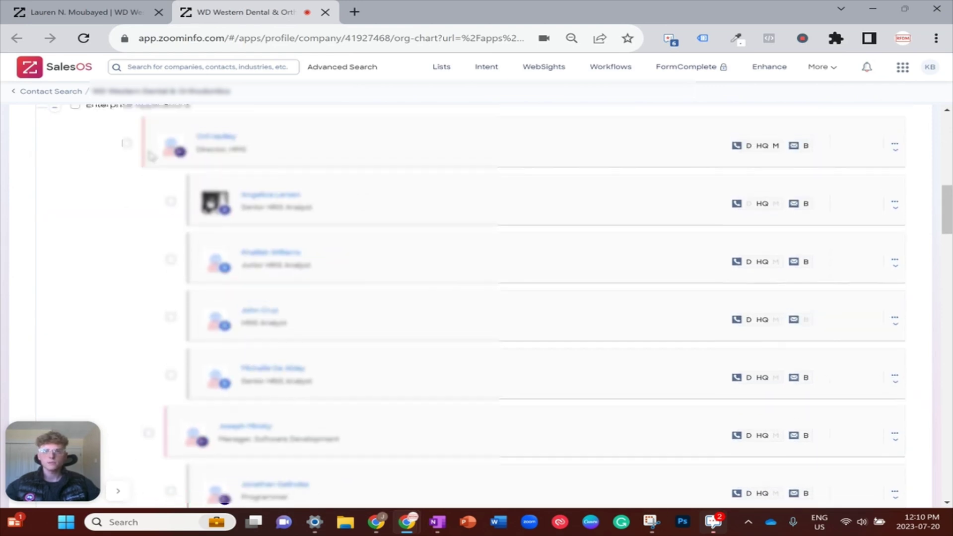
{"action": "scroll", "coordinate": [149, 154], "scroll_direction": "up", "scroll_amount": 1}
{"action": "scroll", "coordinate": [417, 276], "scroll_direction": "down", "scroll_amount": 8}
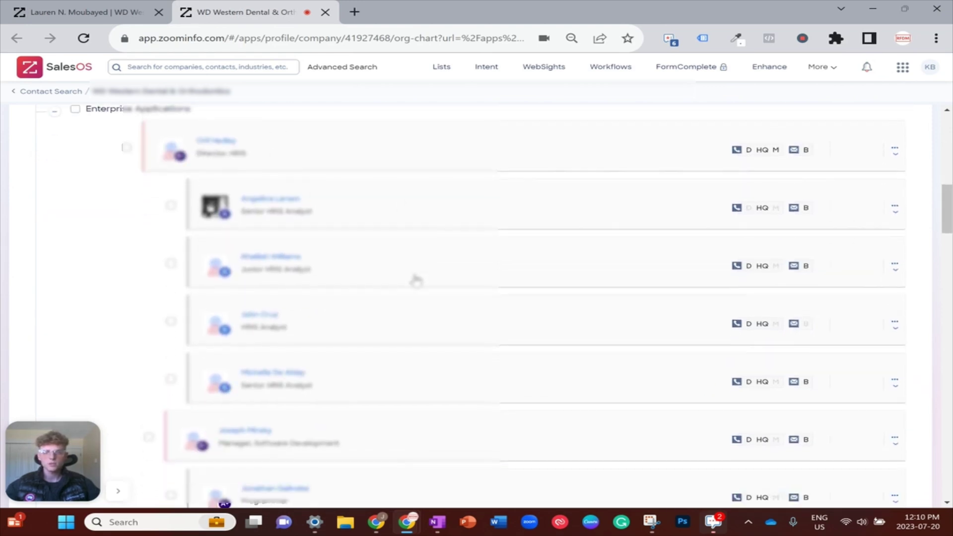
{"action": "scroll", "coordinate": [415, 280], "scroll_direction": "down", "scroll_amount": 3}
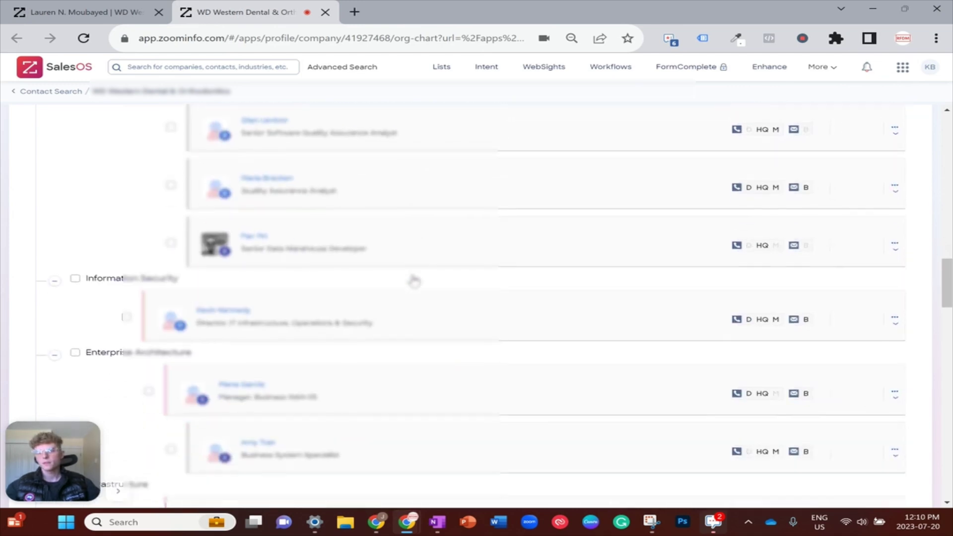
{"action": "scroll", "coordinate": [198, 243], "scroll_direction": "down", "scroll_amount": 1}
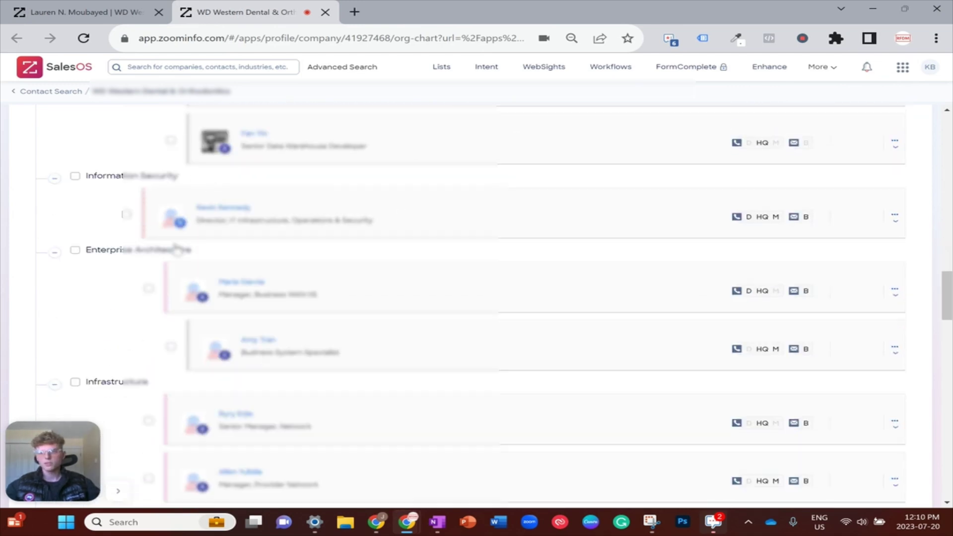
{"action": "scroll", "coordinate": [159, 298], "scroll_direction": "down", "scroll_amount": 2}
{"action": "scroll", "coordinate": [169, 303], "scroll_direction": "down", "scroll_amount": 10}
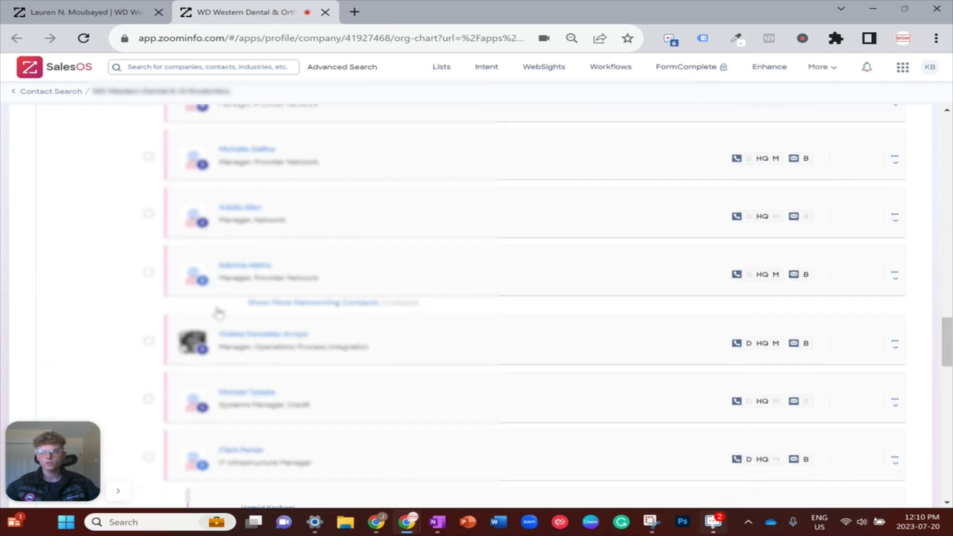
{"action": "scroll", "coordinate": [220, 309], "scroll_direction": "down", "scroll_amount": 10}
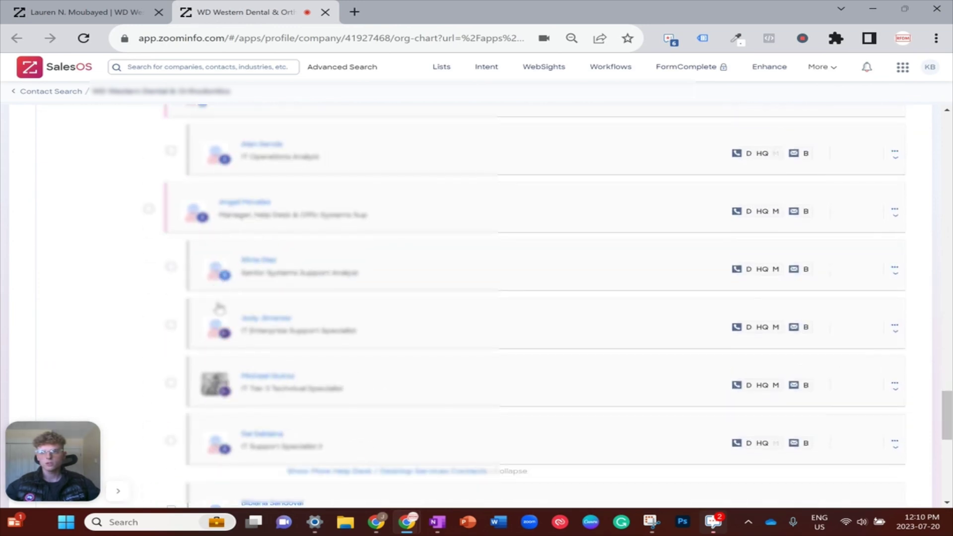
{"action": "scroll", "coordinate": [141, 249], "scroll_direction": "down", "scroll_amount": 1}
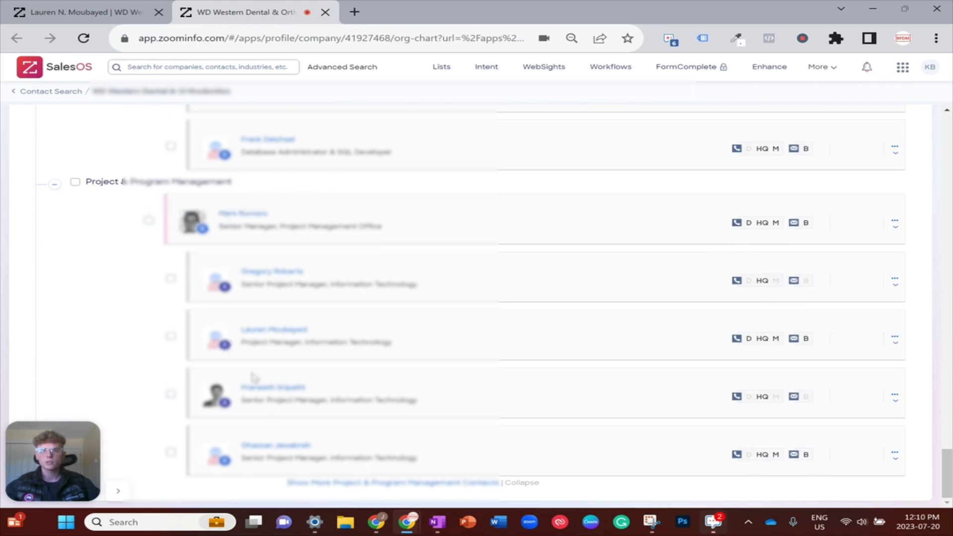
{"action": "scroll", "coordinate": [442, 347], "scroll_direction": "up", "scroll_amount": 1}
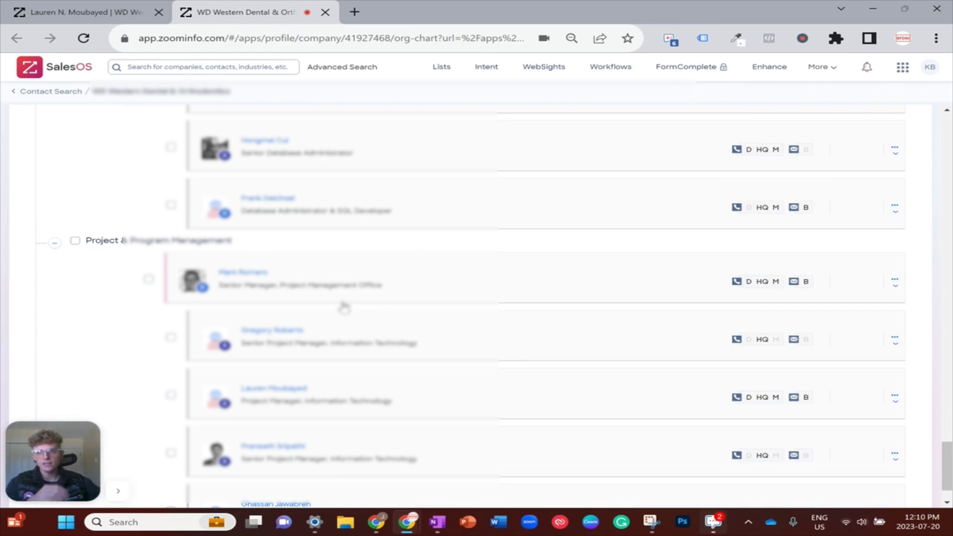
{"action": "scroll", "coordinate": [404, 297], "scroll_direction": "up", "scroll_amount": 1}
{"action": "scroll", "coordinate": [403, 300], "scroll_direction": "up", "scroll_amount": 2}
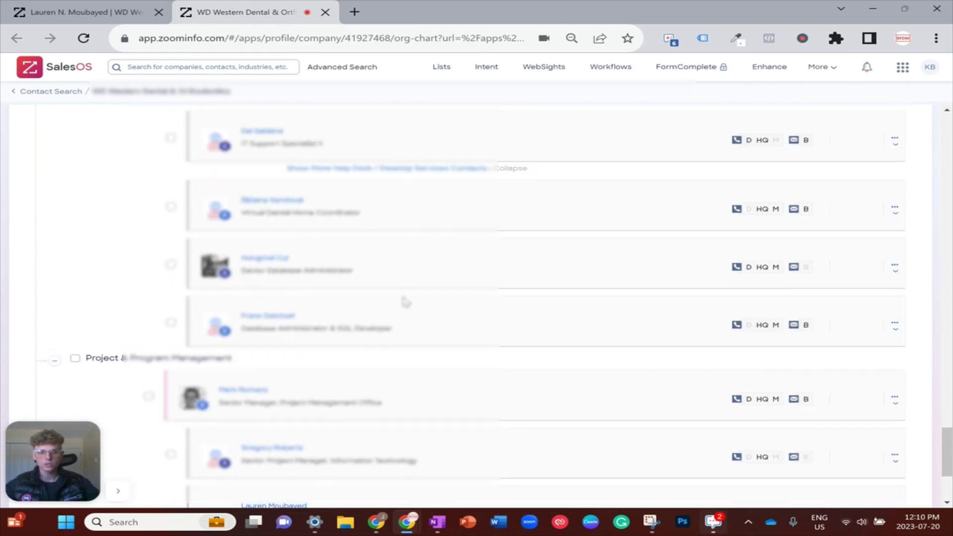
{"action": "scroll", "coordinate": [298, 288], "scroll_direction": "down", "scroll_amount": 1}
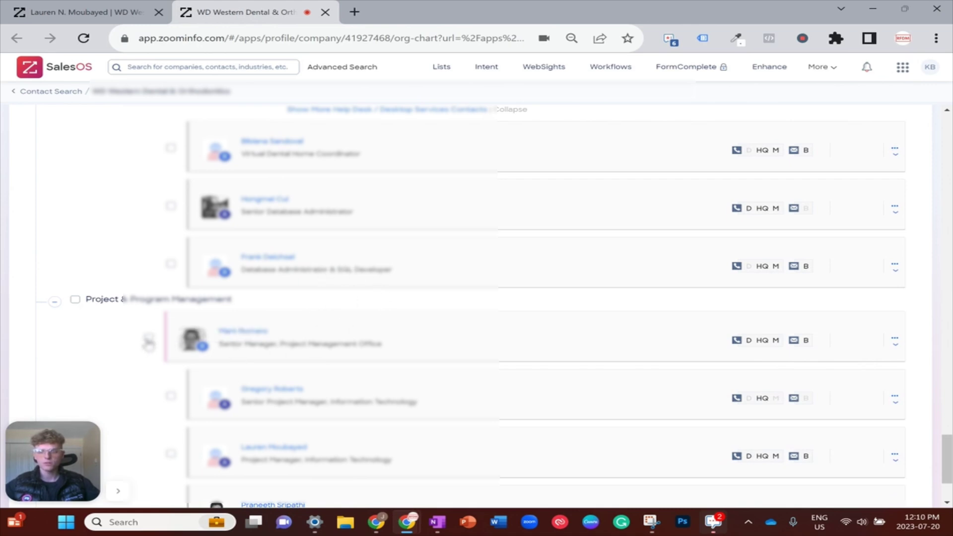
- Check the IT Infrastructure Manager contact in the org chart
{"action": "scroll", "coordinate": [377, 319], "scroll_direction": "up", "scroll_amount": 6}
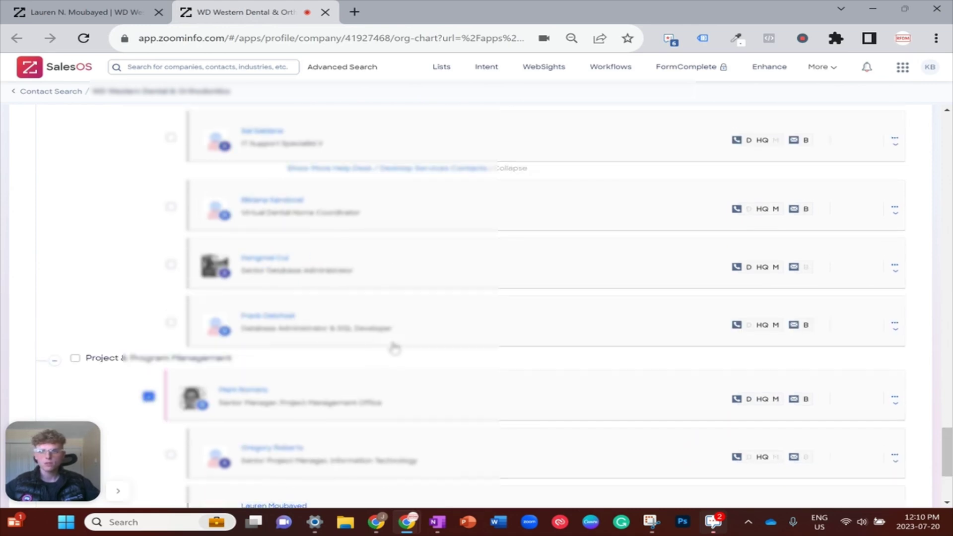
{"action": "scroll", "coordinate": [397, 353], "scroll_direction": "up", "scroll_amount": 2}
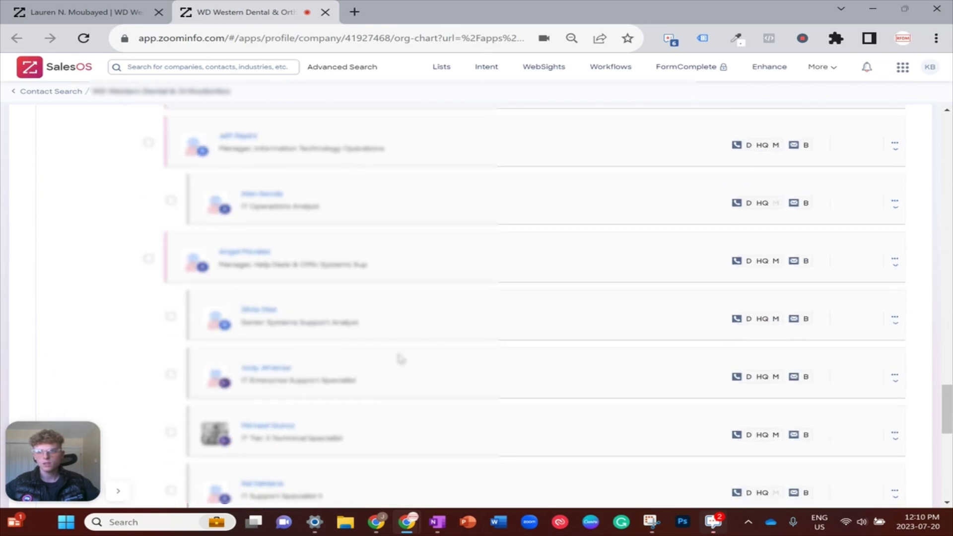
{"action": "scroll", "coordinate": [392, 349], "scroll_direction": "up", "scroll_amount": 4}
{"action": "scroll", "coordinate": [392, 353], "scroll_direction": "up", "scroll_amount": 1}
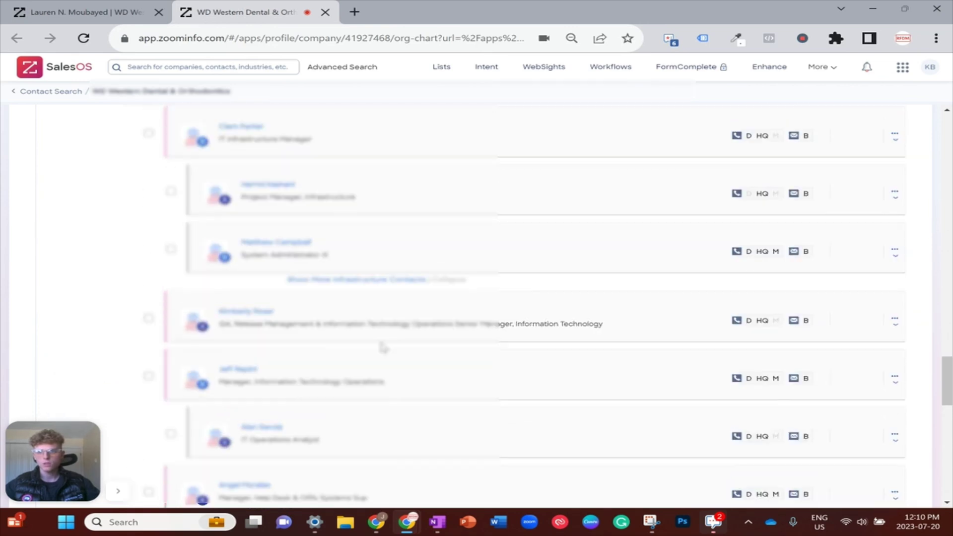
{"action": "scroll", "coordinate": [474, 383], "scroll_direction": "down", "scroll_amount": 1}
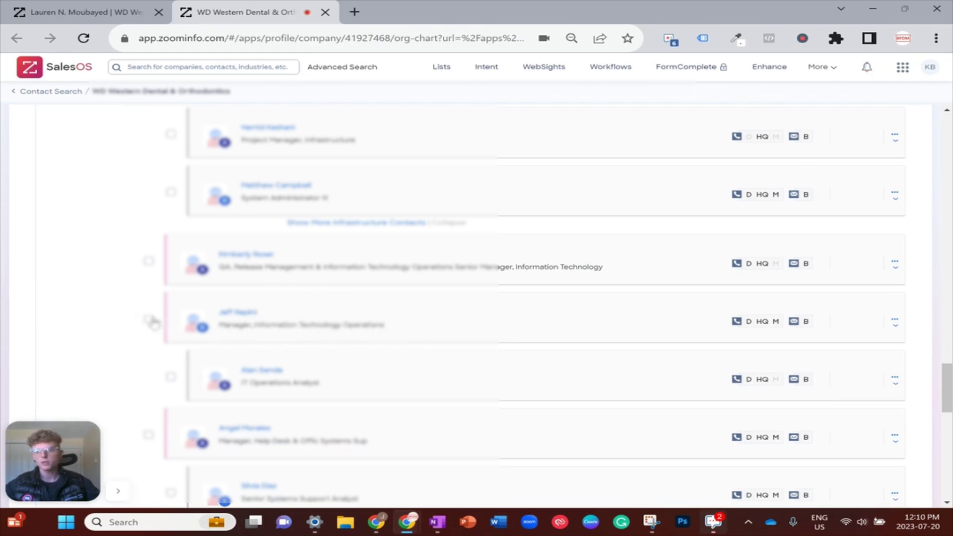
{"action": "scroll", "coordinate": [343, 328], "scroll_direction": "up", "scroll_amount": 4}
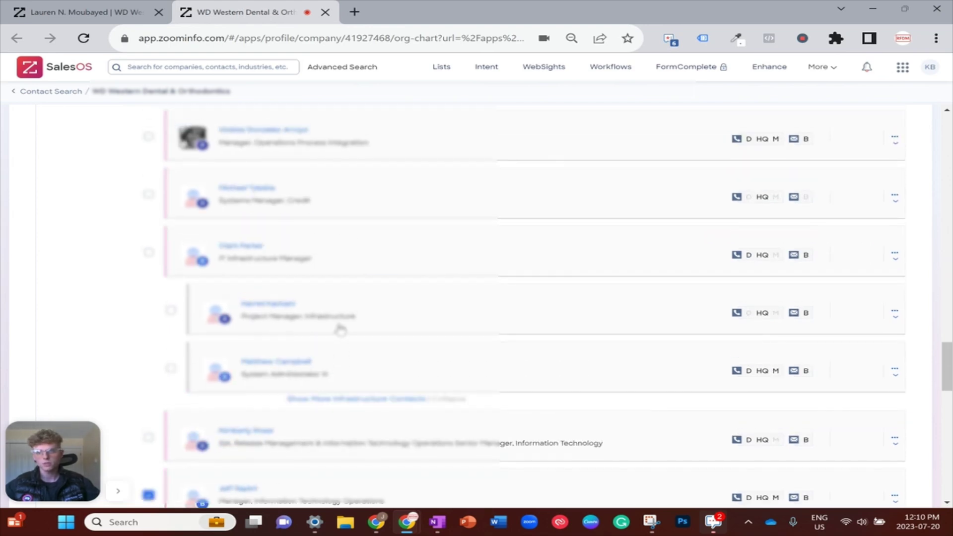
{"action": "scroll", "coordinate": [347, 319], "scroll_direction": "up", "scroll_amount": 1}
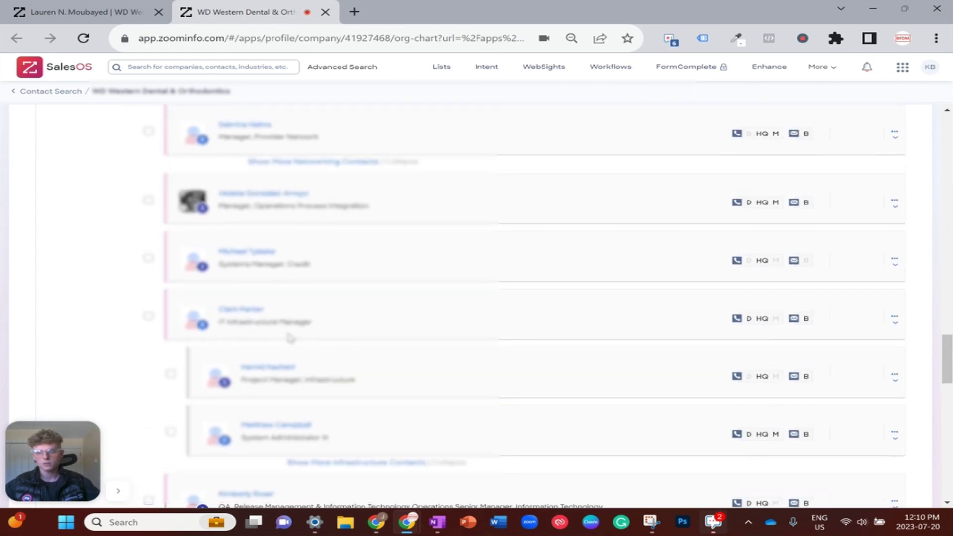
{"action": "scroll", "coordinate": [292, 358], "scroll_direction": "up", "scroll_amount": 1}
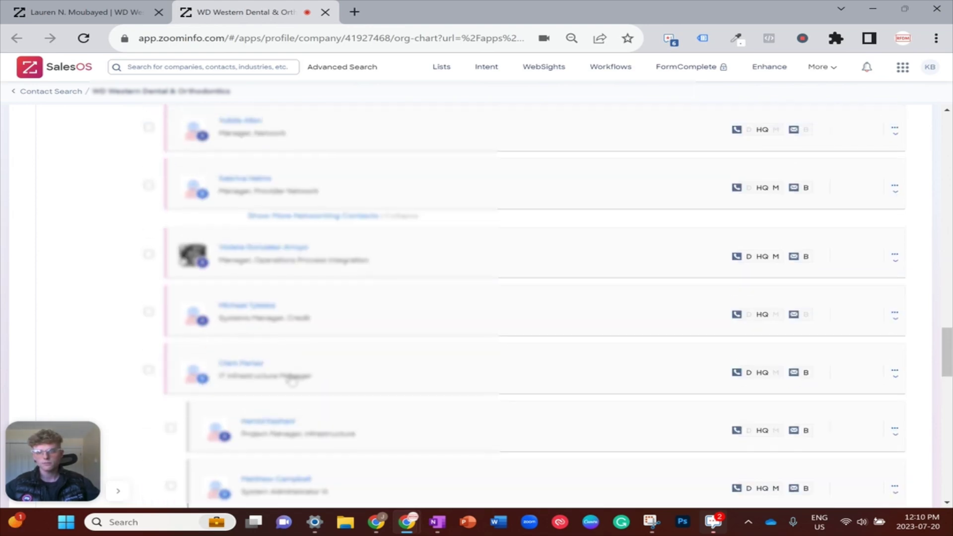
{"action": "left_click", "coordinate": [148, 371]}
- Check the director of IT infrastructure, operations and security
{"action": "scroll", "coordinate": [310, 362], "scroll_direction": "up", "scroll_amount": 5}
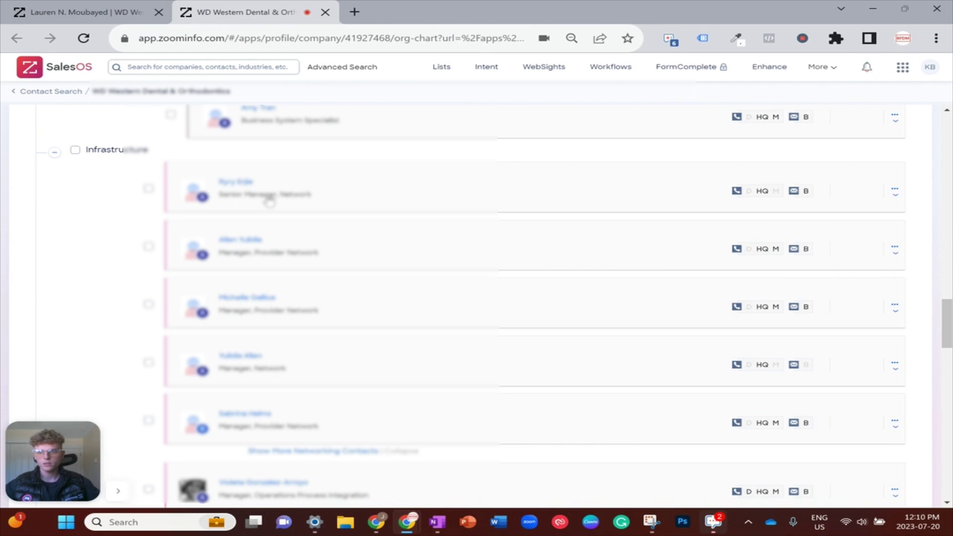
{"action": "scroll", "coordinate": [277, 226], "scroll_direction": "up", "scroll_amount": 1}
{"action": "scroll", "coordinate": [258, 278], "scroll_direction": "down", "scroll_amount": 1}
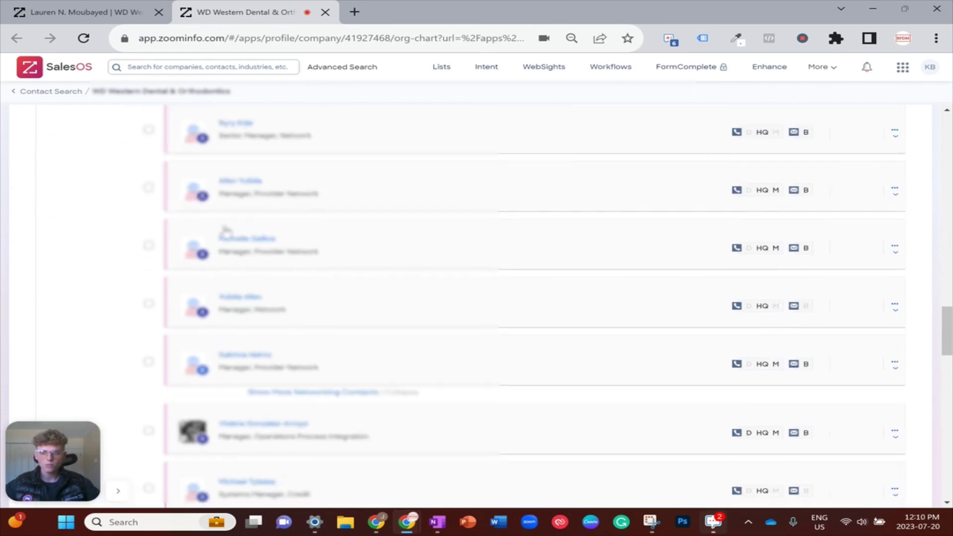
{"action": "scroll", "coordinate": [268, 298], "scroll_direction": "up", "scroll_amount": 4}
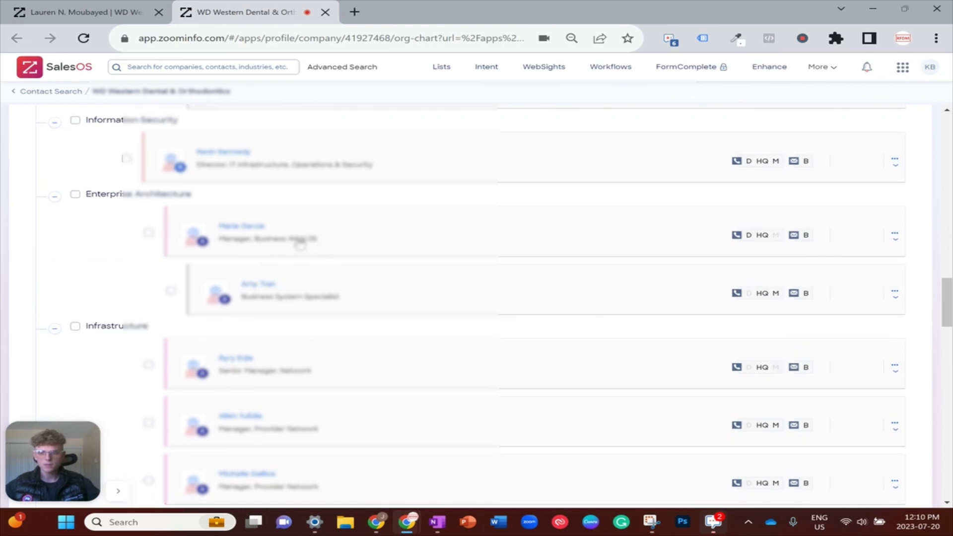
{"action": "scroll", "coordinate": [305, 258], "scroll_direction": "up", "scroll_amount": 1}
{"action": "scroll", "coordinate": [300, 264], "scroll_direction": "up", "scroll_amount": 2}
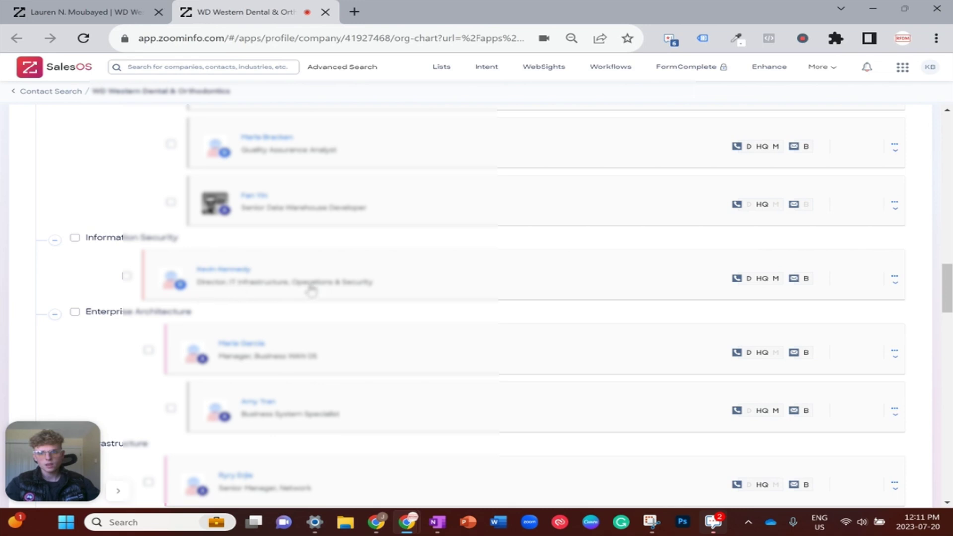
{"action": "left_click", "coordinate": [127, 276]}
- Check the decision support and IT support director and the Vice President, Information Technology
{"action": "scroll", "coordinate": [320, 237], "scroll_direction": "up", "scroll_amount": 5}
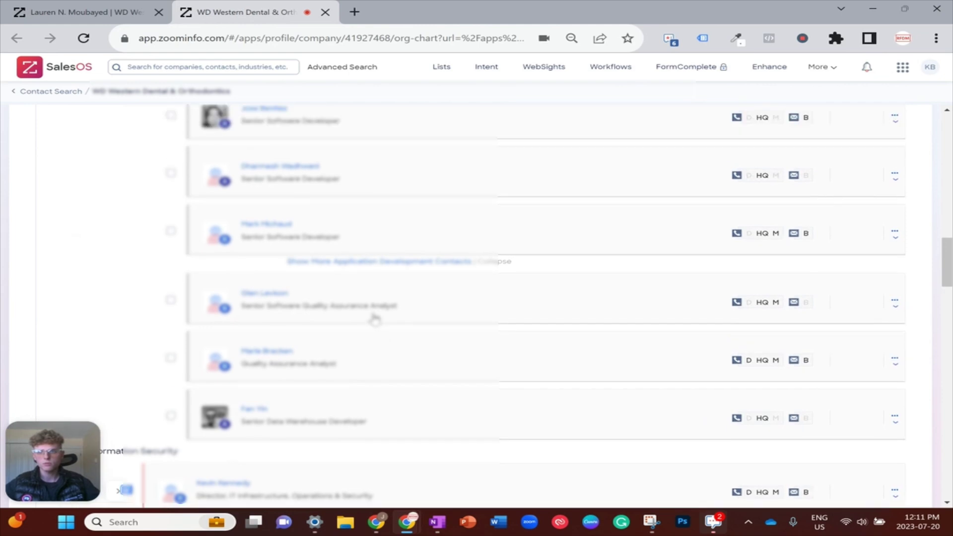
{"action": "scroll", "coordinate": [355, 318], "scroll_direction": "up", "scroll_amount": 5}
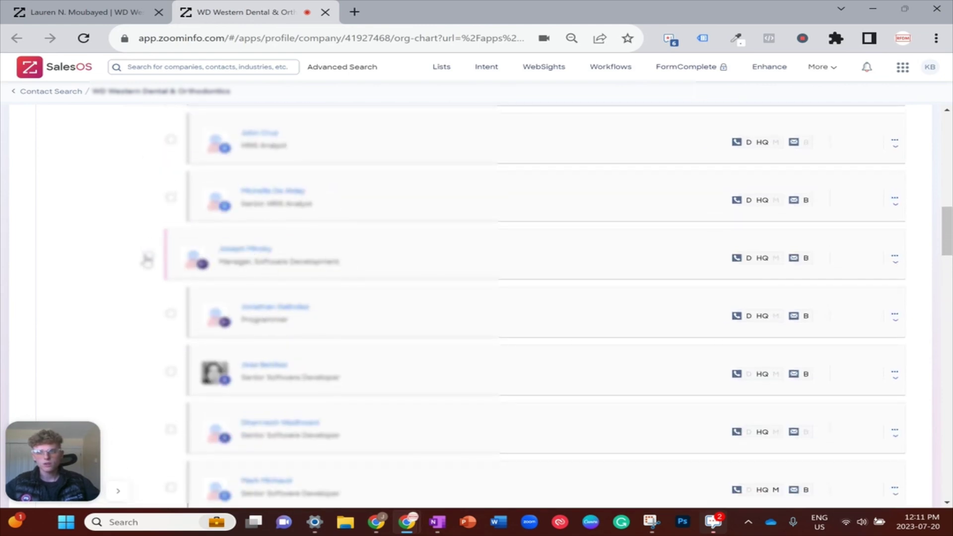
{"action": "scroll", "coordinate": [350, 347], "scroll_direction": "up", "scroll_amount": 6}
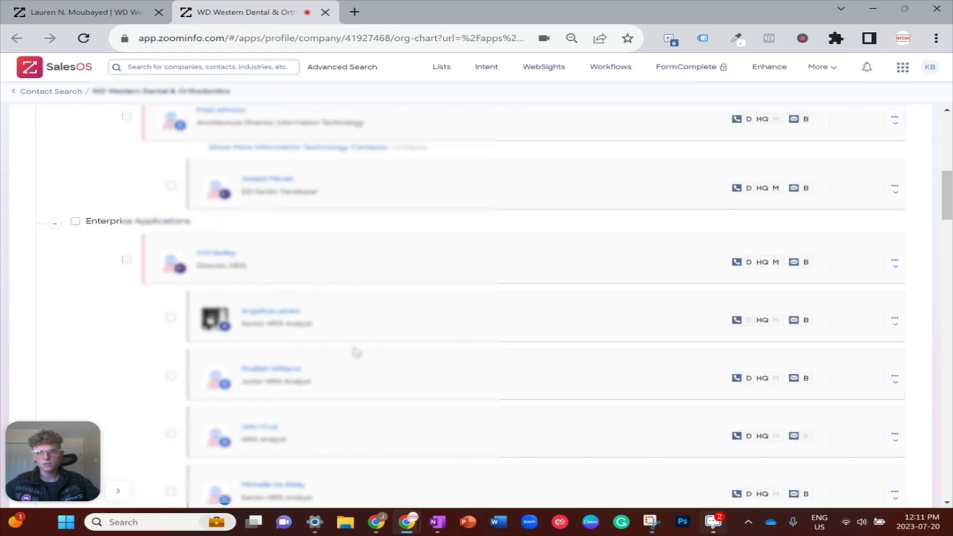
{"action": "scroll", "coordinate": [347, 348], "scroll_direction": "down", "scroll_amount": 2}
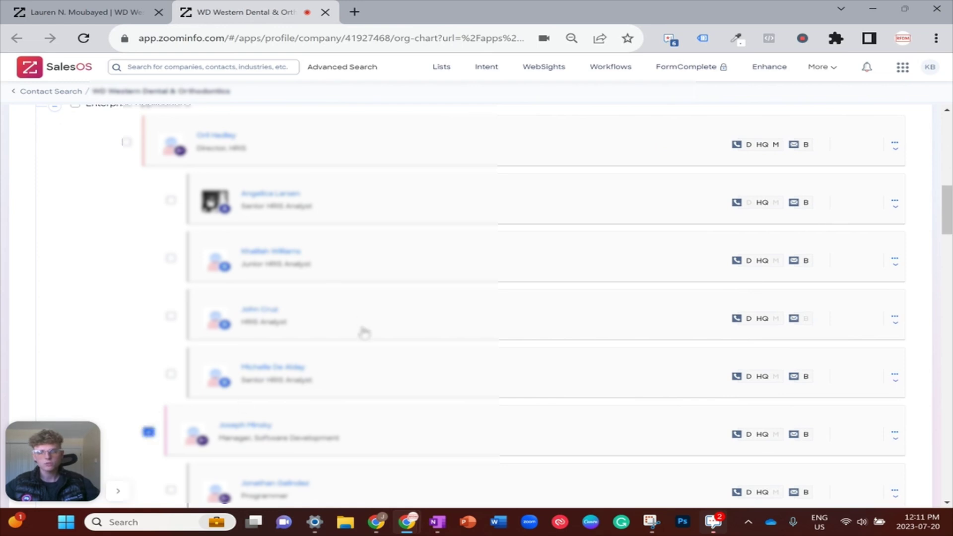
{"action": "scroll", "coordinate": [360, 330], "scroll_direction": "up", "scroll_amount": 5}
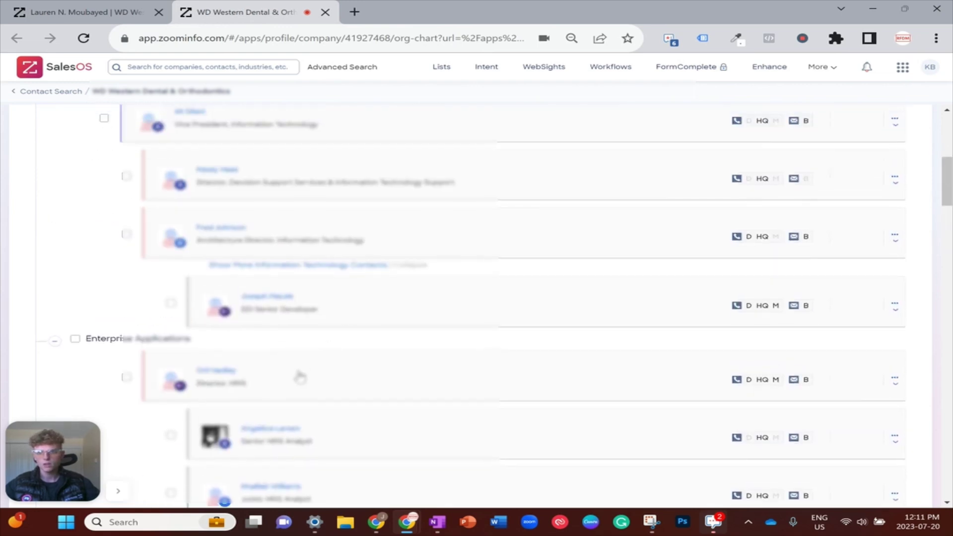
{"action": "scroll", "coordinate": [308, 311], "scroll_direction": "up", "scroll_amount": 1}
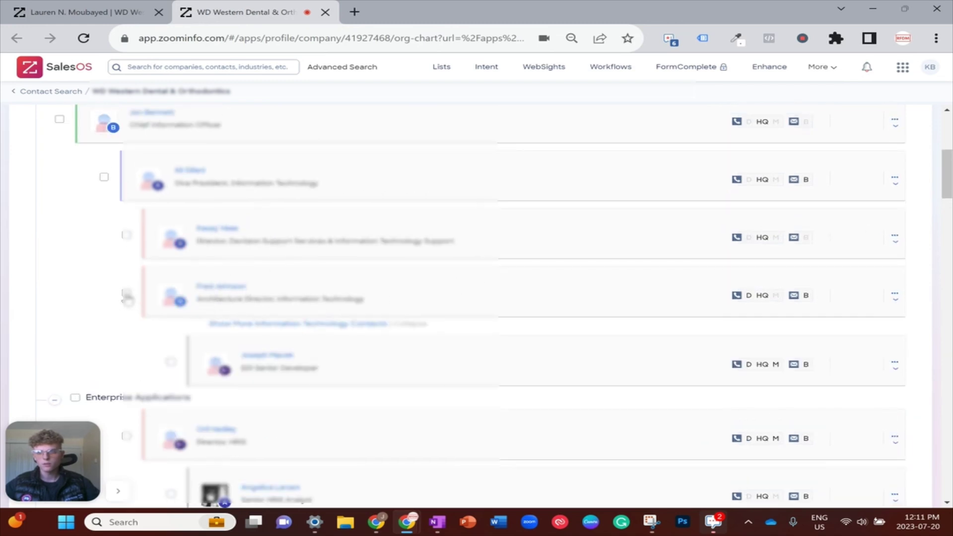
{"action": "left_click", "coordinate": [127, 235]}
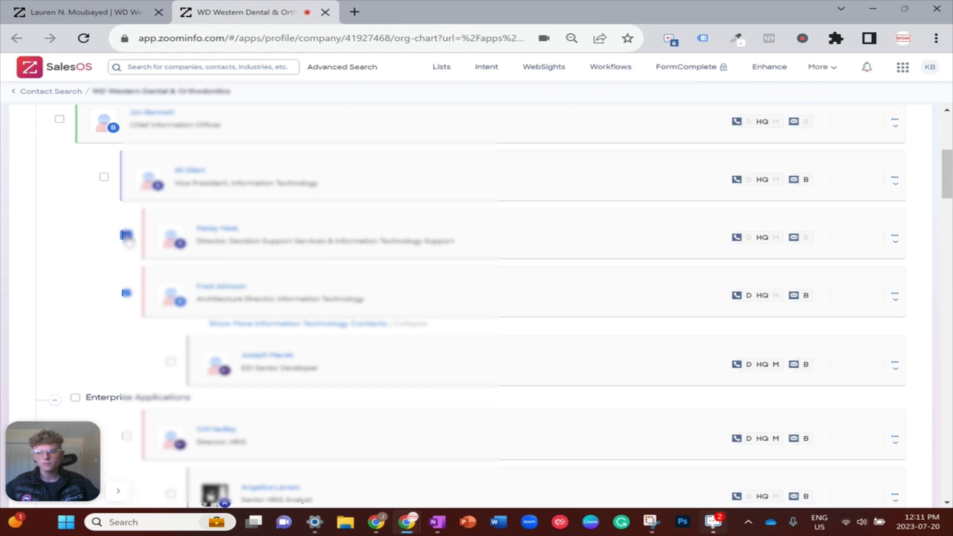
{"action": "left_click", "coordinate": [104, 178]}
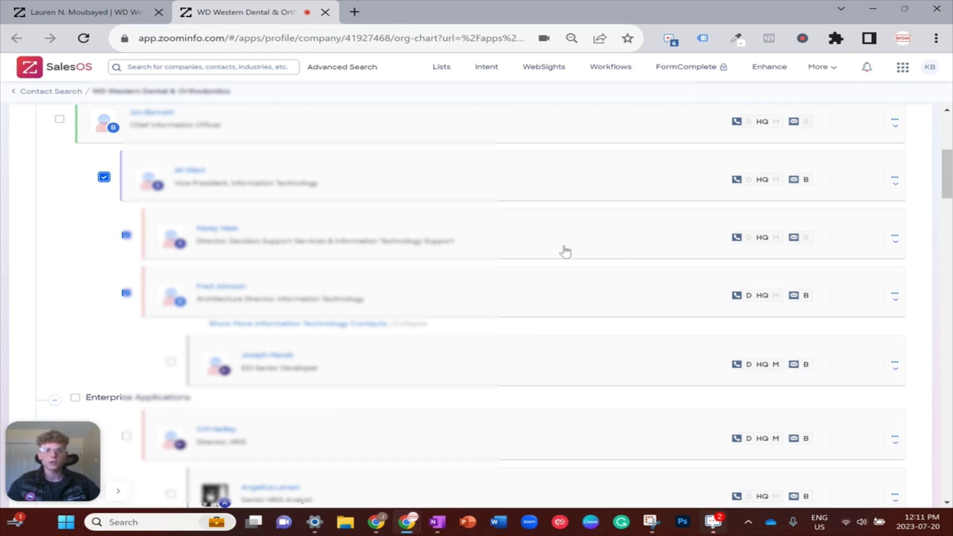
{"action": "scroll", "coordinate": [492, 270], "scroll_direction": "up", "scroll_amount": 2}
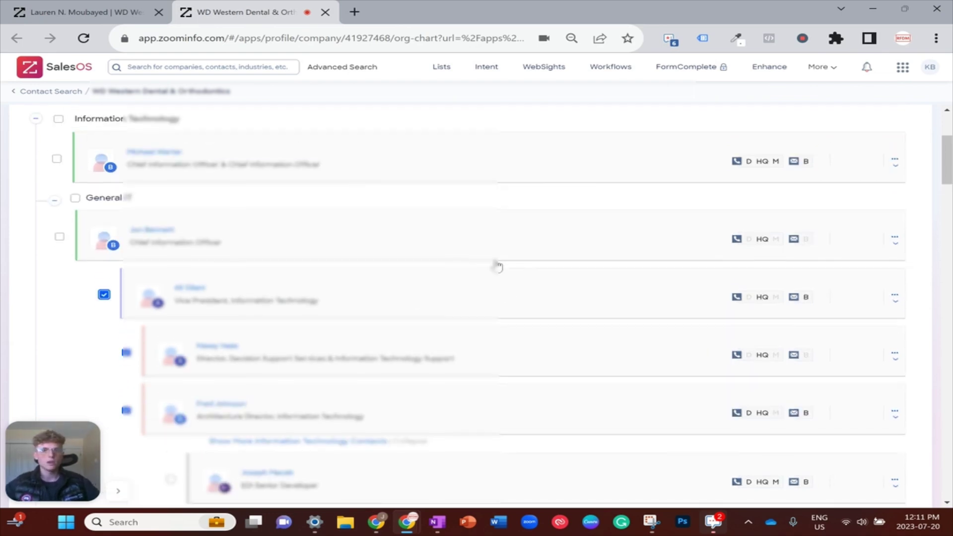
{"action": "scroll", "coordinate": [497, 267], "scroll_direction": "up", "scroll_amount": 3}
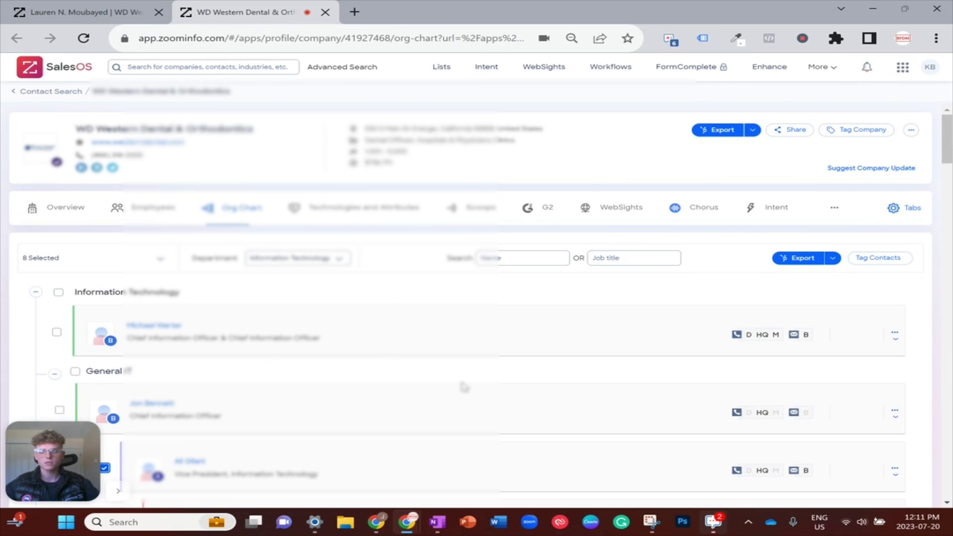